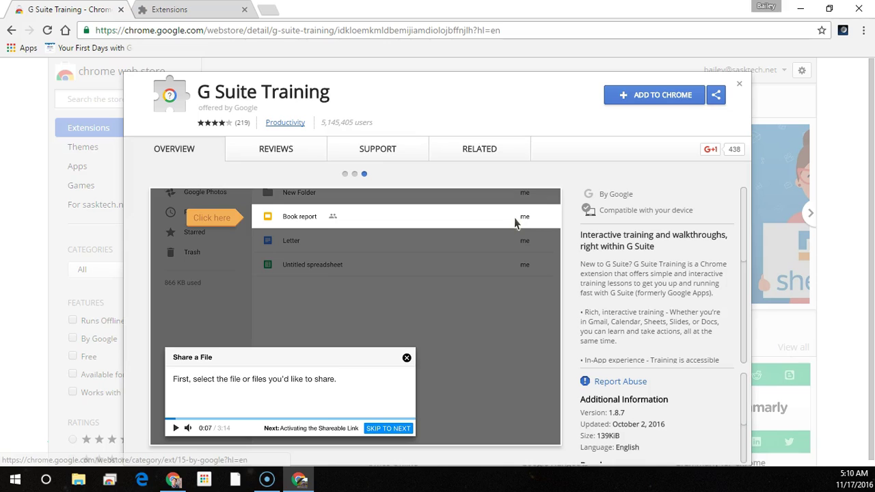
Add the G Suite Training extension to Chrome from the Web Store and open a new tab
{"action": "left_click", "coordinate": [660, 99]}
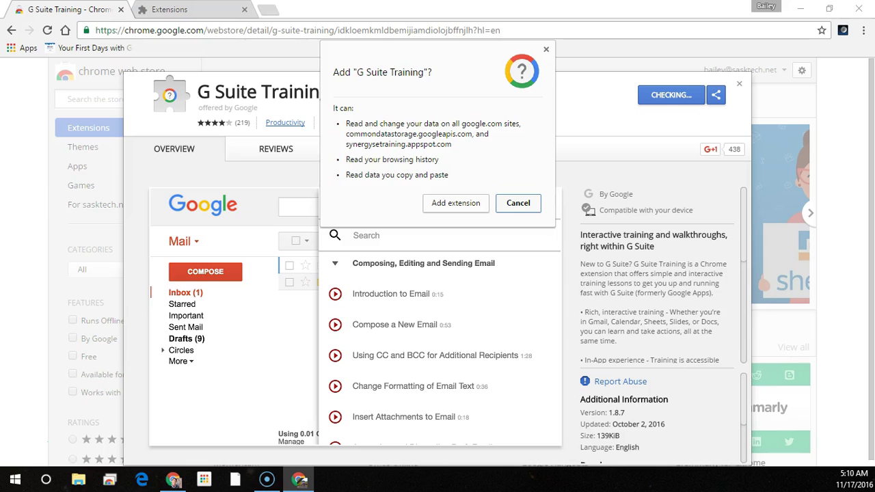
{"action": "left_click", "coordinate": [469, 205]}
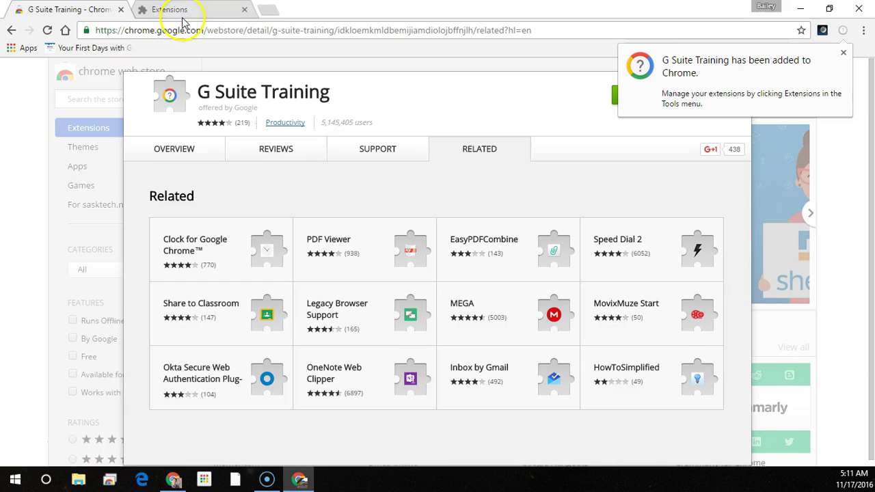
{"action": "left_click", "coordinate": [266, 10]}
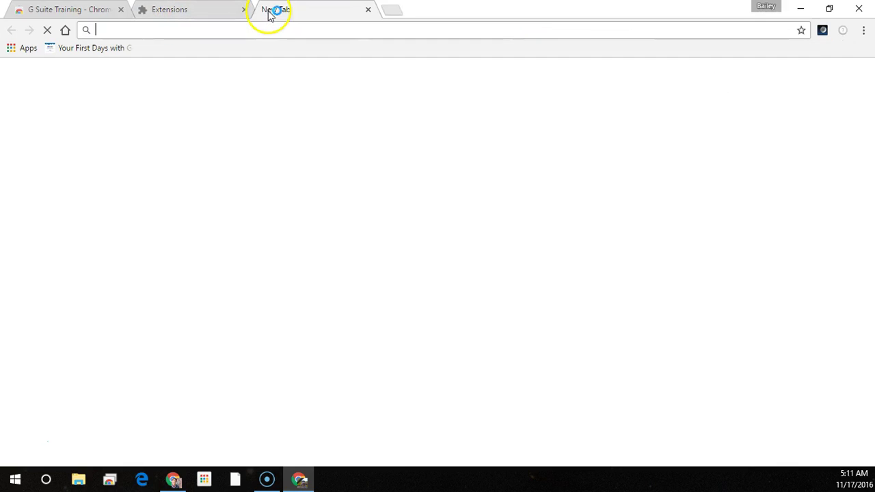
Open Drive and launch the Create a New Folder lesson under Getting started with Google Drive
{"action": "left_click", "coordinate": [27, 49]}
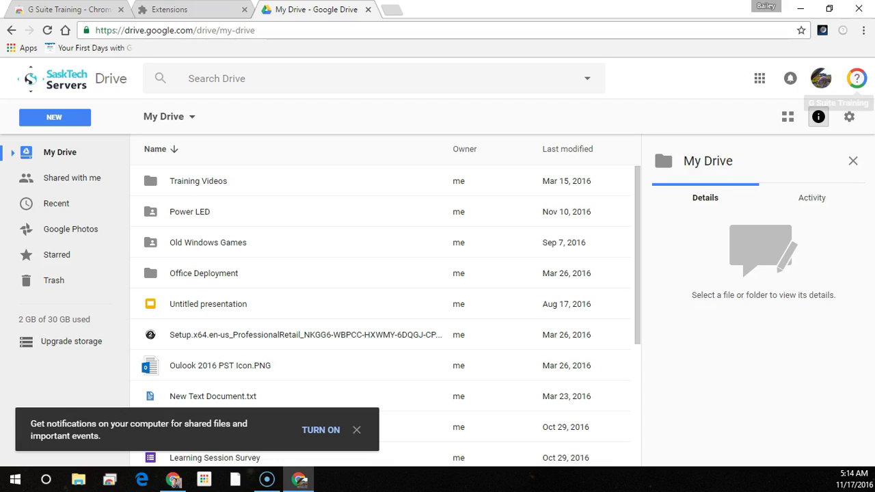
{"action": "left_click", "coordinate": [854, 77]}
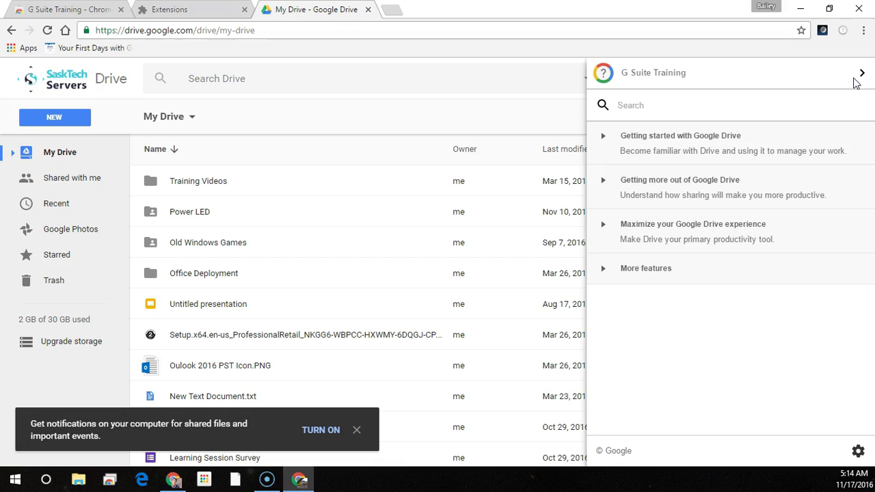
{"action": "left_click", "coordinate": [605, 140]}
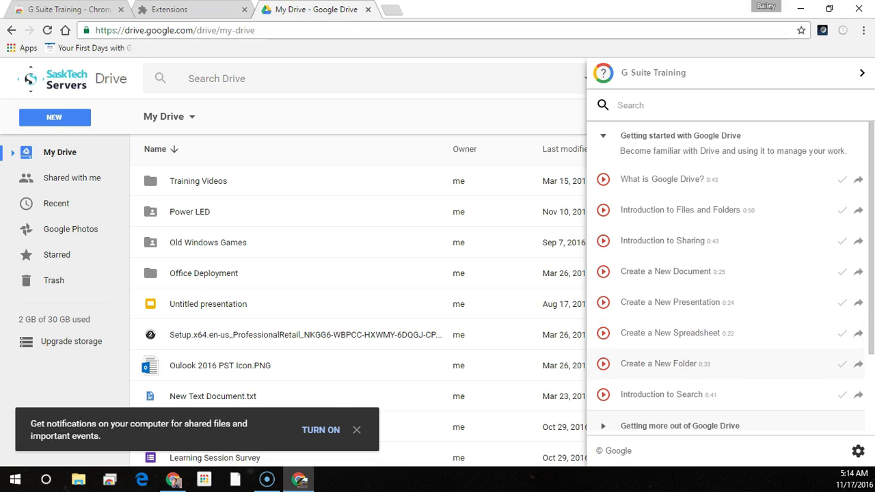
{"action": "left_click", "coordinate": [702, 367]}
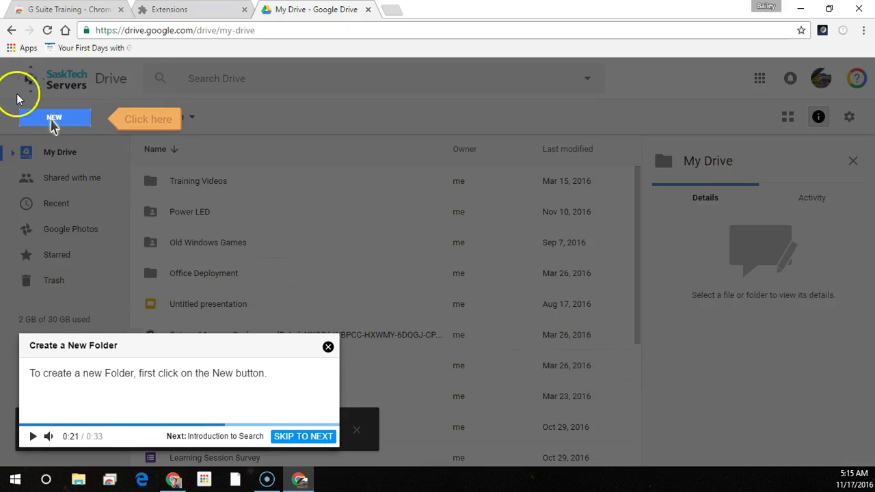
Create a new named test folder in My Drive via New > Folder, following the lesson
{"action": "left_click", "coordinate": [53, 122]}
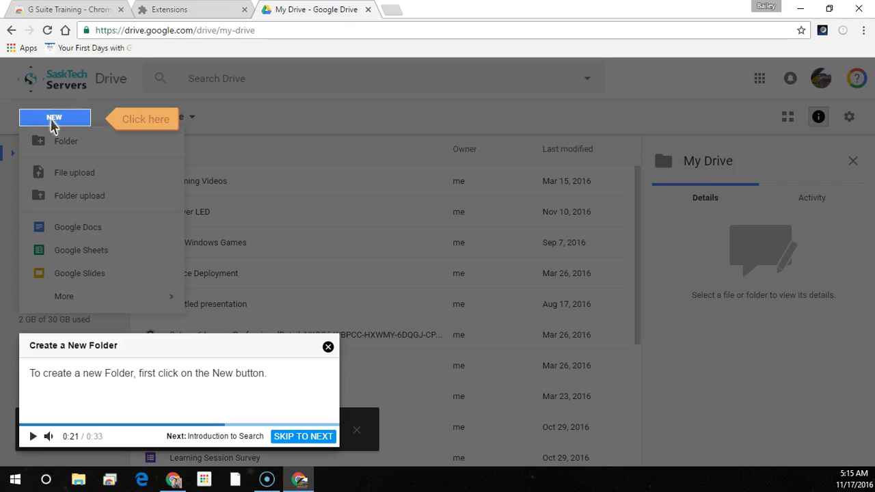
{"action": "left_click", "coordinate": [54, 120]}
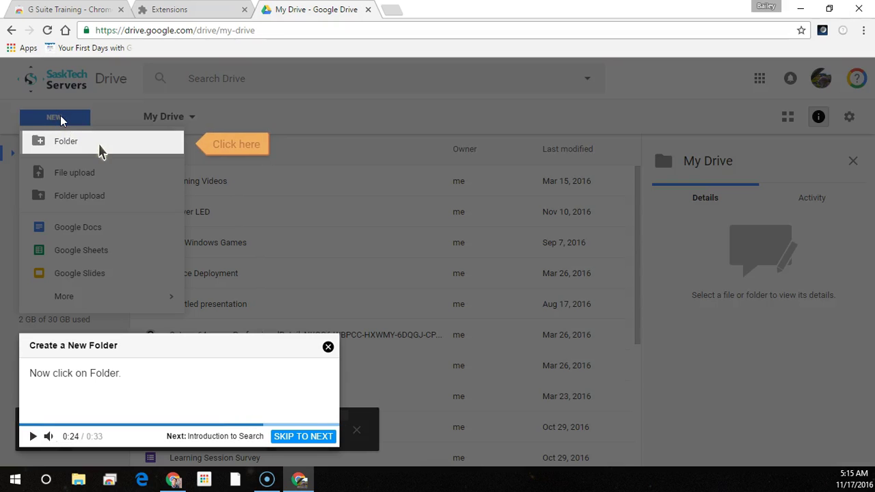
{"action": "left_click", "coordinate": [101, 152]}
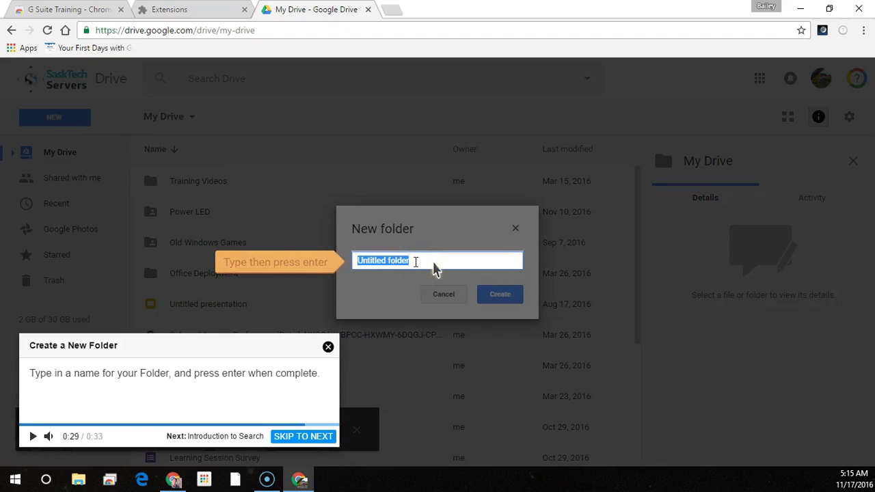
{"action": "type", "text": "Lee's Test Fold"}
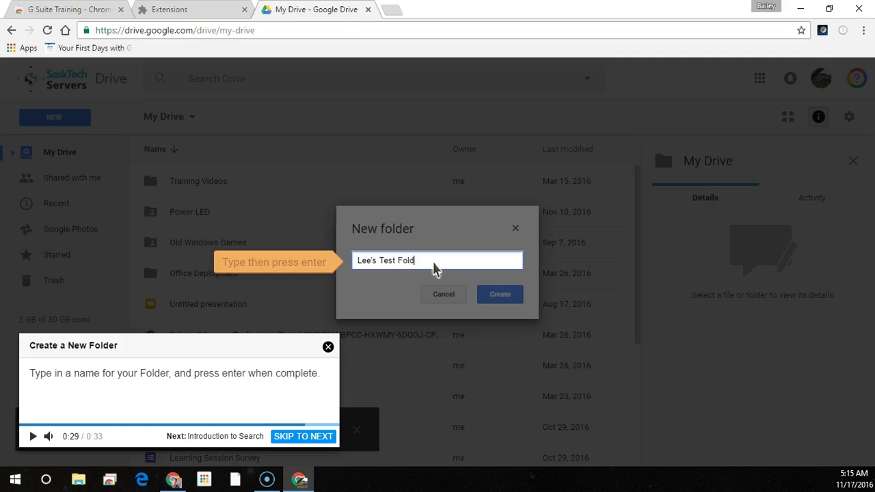
{"action": "type", "text": "er"}
{"action": "key", "text": "Return"}
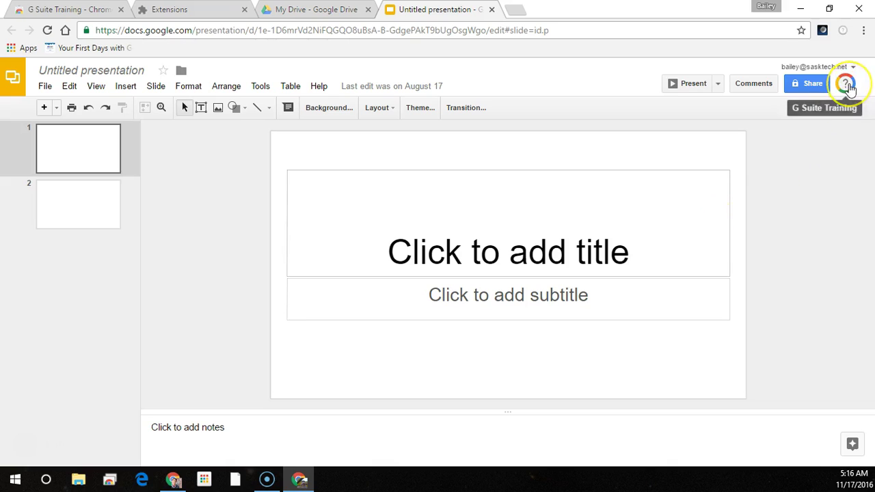
Launch the Importing Slides lesson from the Getting more out of Slides section of G Suite Training
{"action": "left_click", "coordinate": [846, 85]}
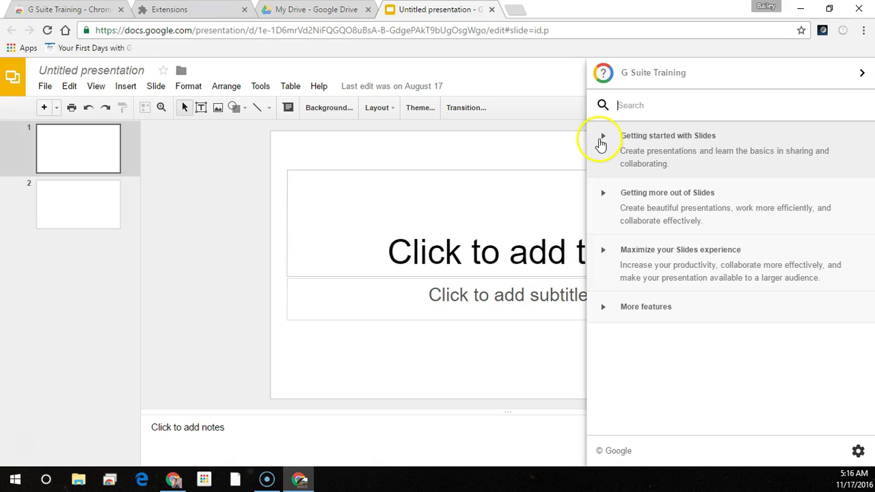
{"action": "left_click", "coordinate": [606, 207]}
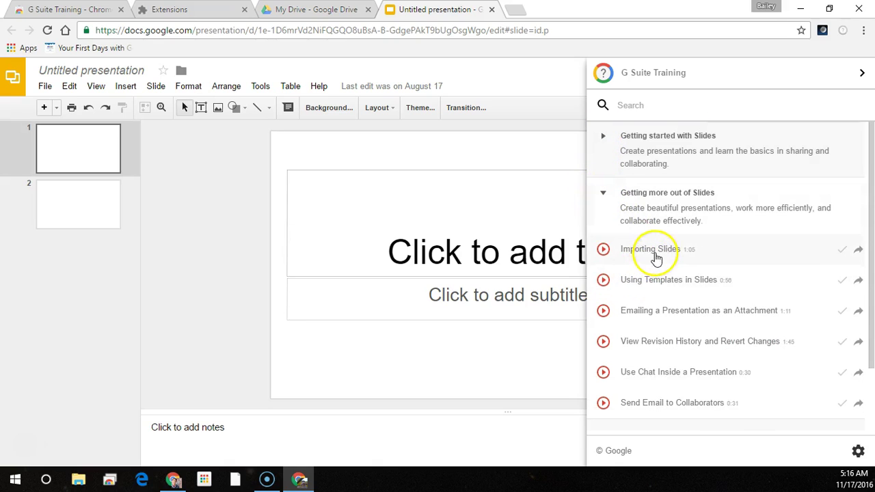
{"action": "left_click", "coordinate": [653, 252]}
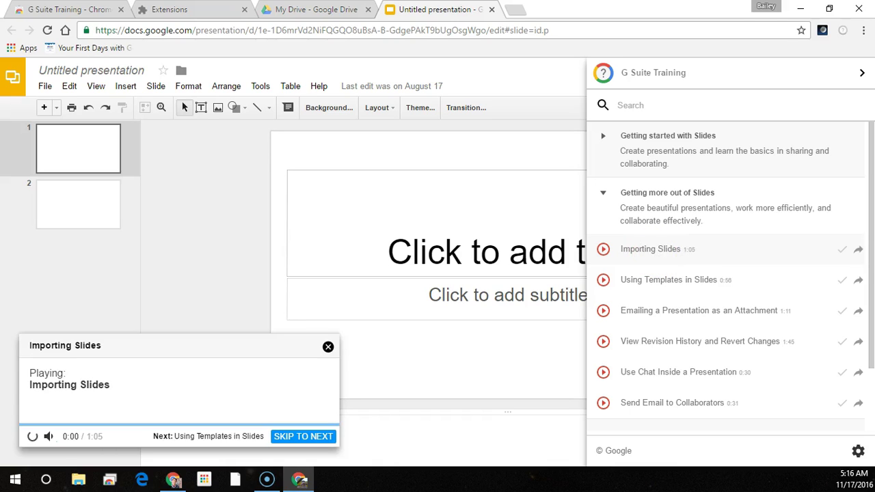
{"action": "left_click", "coordinate": [654, 253]}
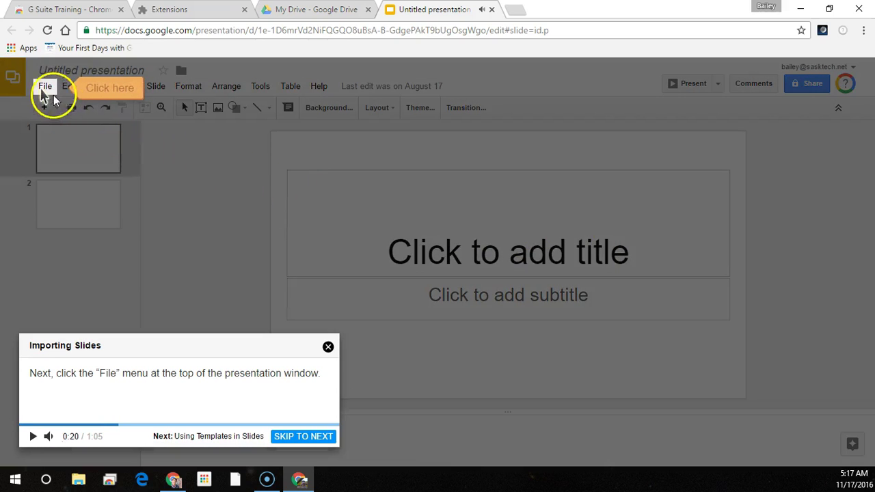
Import slide 1 of the GYB Migration presentation via File > Import slides, keeping the lesson running
{"action": "left_click", "coordinate": [43, 89]}
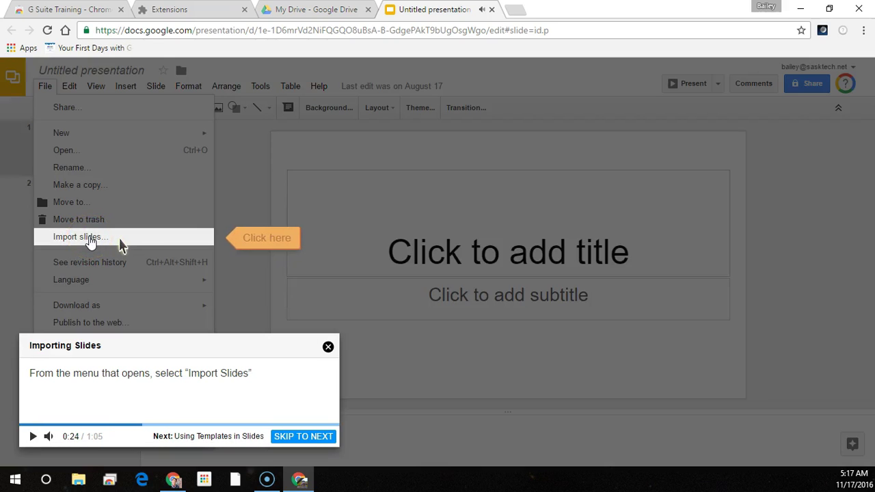
{"action": "left_click", "coordinate": [89, 240]}
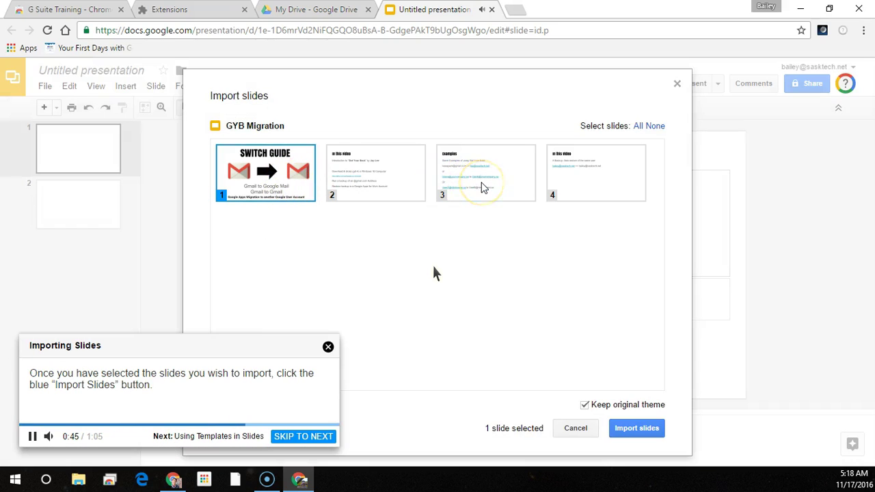
{"action": "left_click", "coordinate": [483, 185]}
{"action": "left_click", "coordinate": [522, 287]}
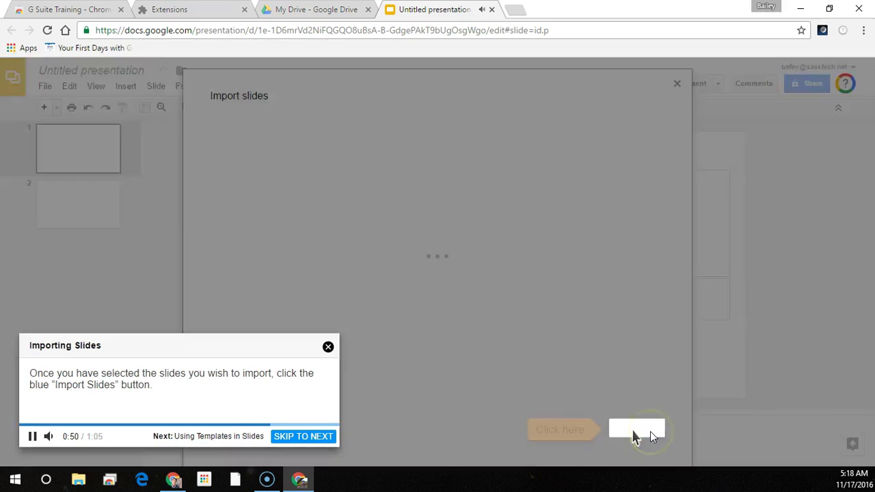
{"action": "left_click", "coordinate": [651, 432]}
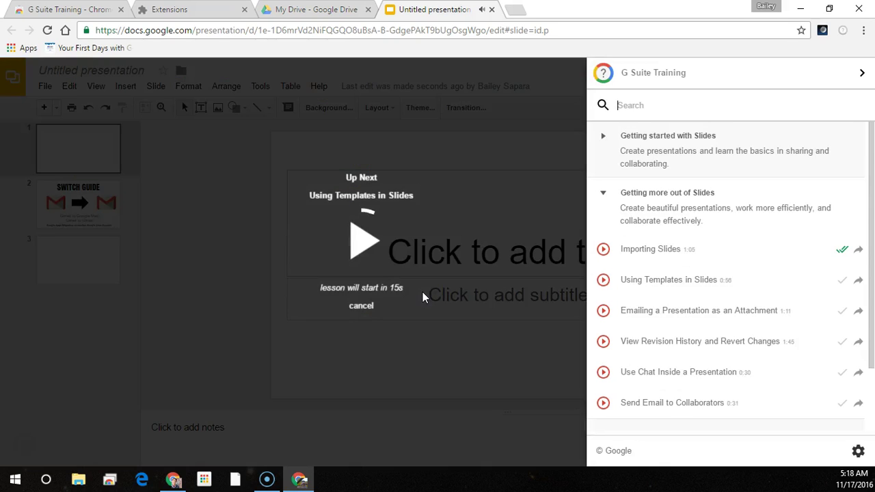
Stop the next lesson autoplaying and copy the Importing Slides lesson's share link
{"action": "left_click", "coordinate": [361, 305]}
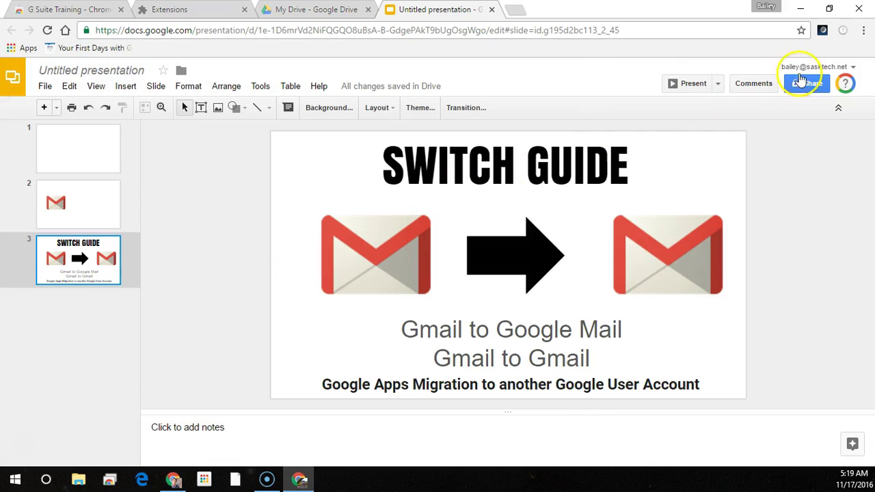
{"action": "left_click", "coordinate": [847, 80]}
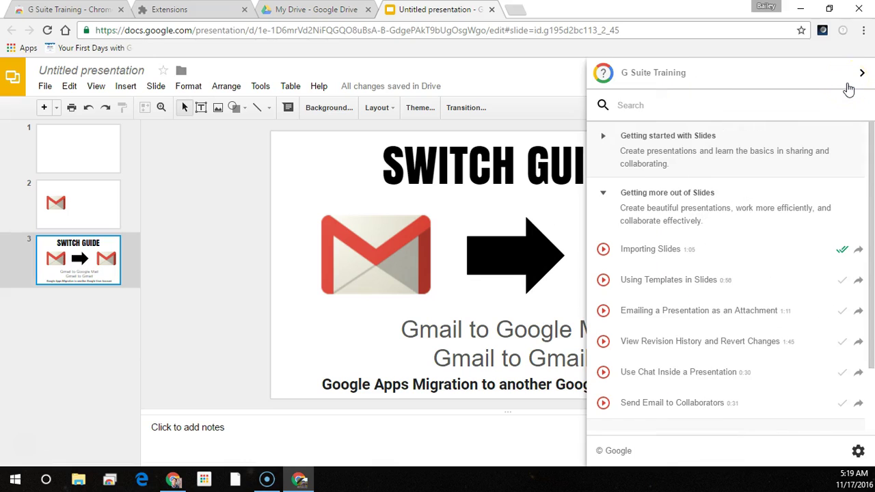
{"action": "left_click", "coordinate": [858, 250]}
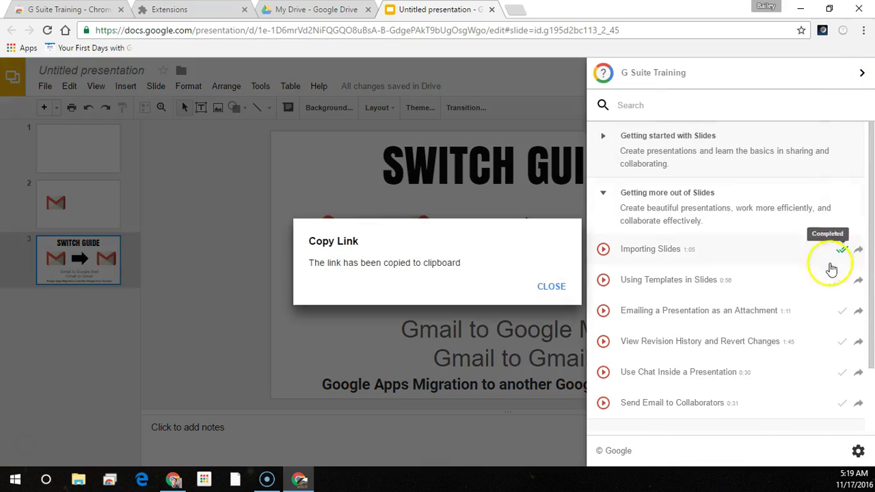
{"action": "left_click", "coordinate": [551, 288]}
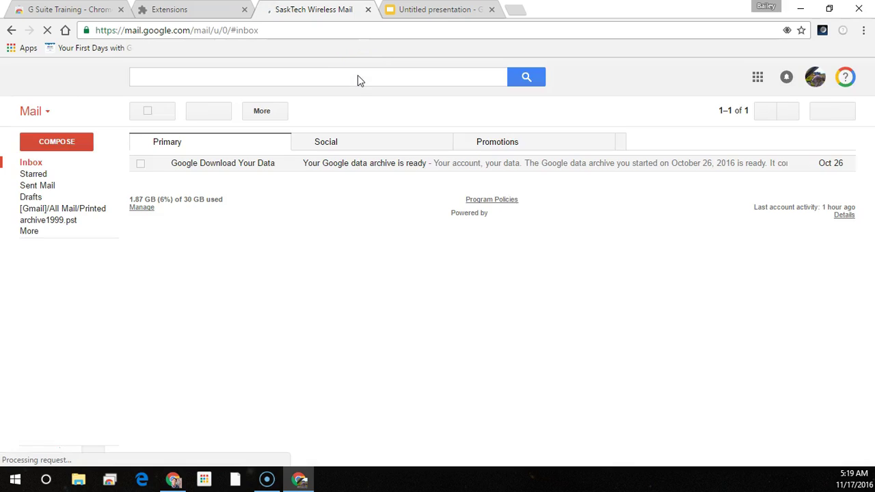
Draft an email to a colleague titled 'How to Import Slides' with 'Here is how to import slides' and the lesson link
{"action": "left_click", "coordinate": [81, 150]}
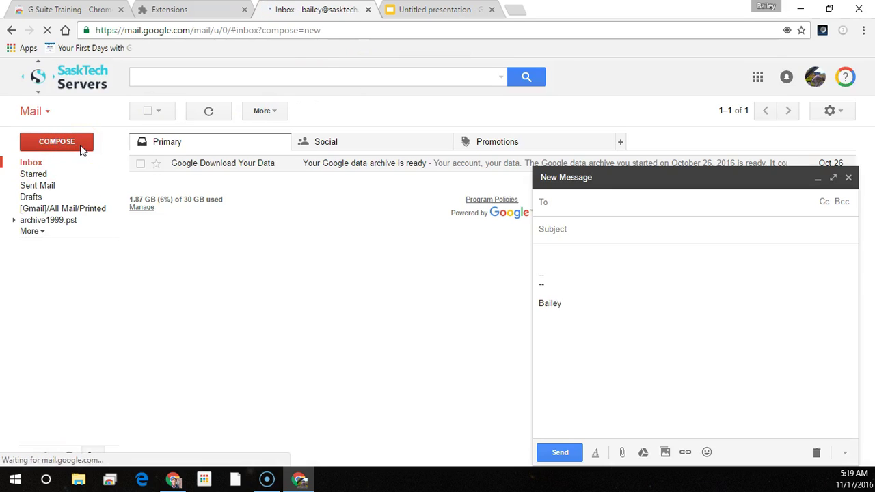
{"action": "type", "text": "lee@"}
{"action": "left_click", "coordinate": [619, 233]}
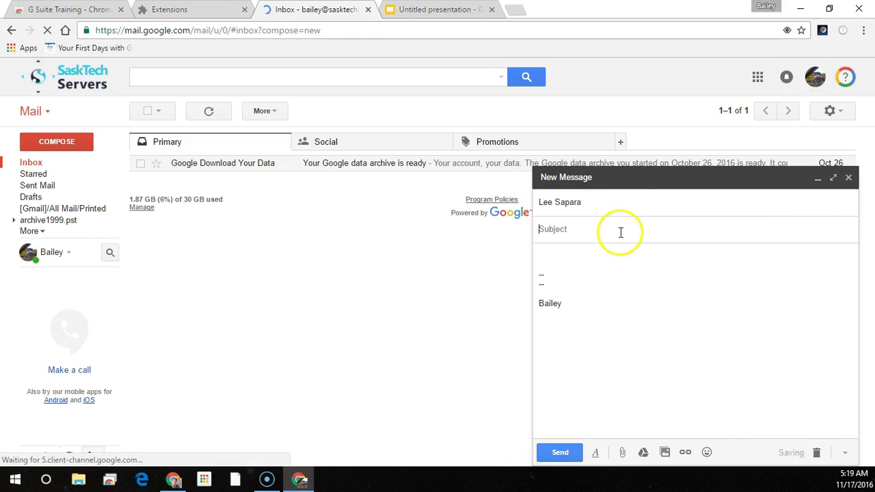
{"action": "type", "text": "How to Import Slides"}
{"action": "key", "text": "Tab"}
{"action": "type", "text": "Hey Lee!"}
{"action": "key", "text": "Return"}
{"action": "key", "text": "Return"}
{"action": "type", "text": "Here is how to import slides"}
{"action": "key", "text": "ctrl+v"}
Send the email and open the sent message
{"action": "left_click", "coordinate": [560, 452]}
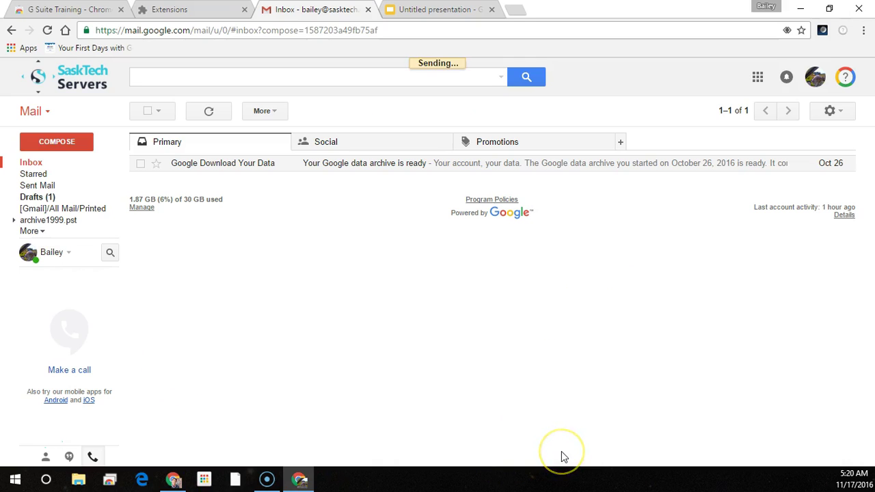
{"action": "left_click_drag", "start_coordinate": [559, 450], "coordinate": [542, 404]}
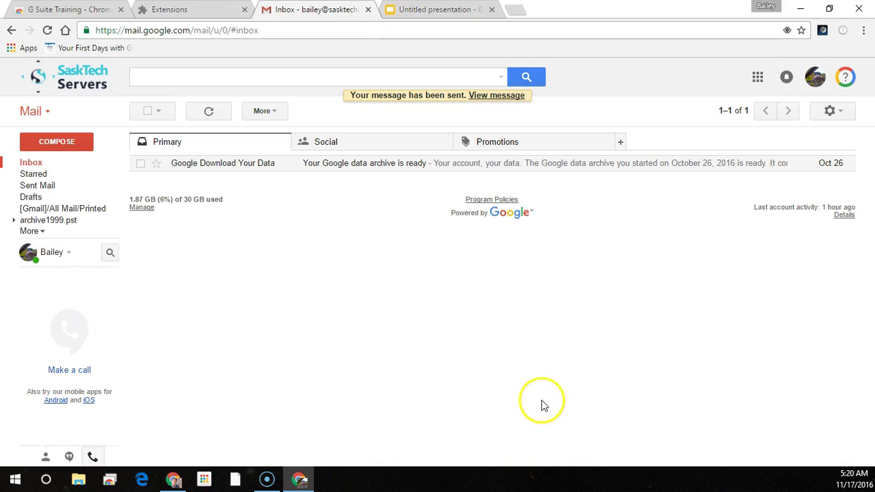
{"action": "left_click", "coordinate": [492, 96]}
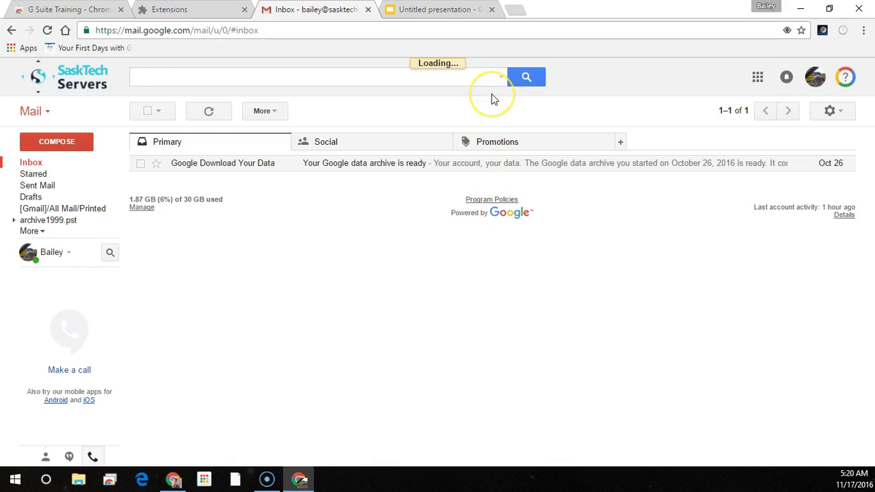
Open the Importing Slides lesson link from the sent email
{"action": "left_click", "coordinate": [429, 217]}
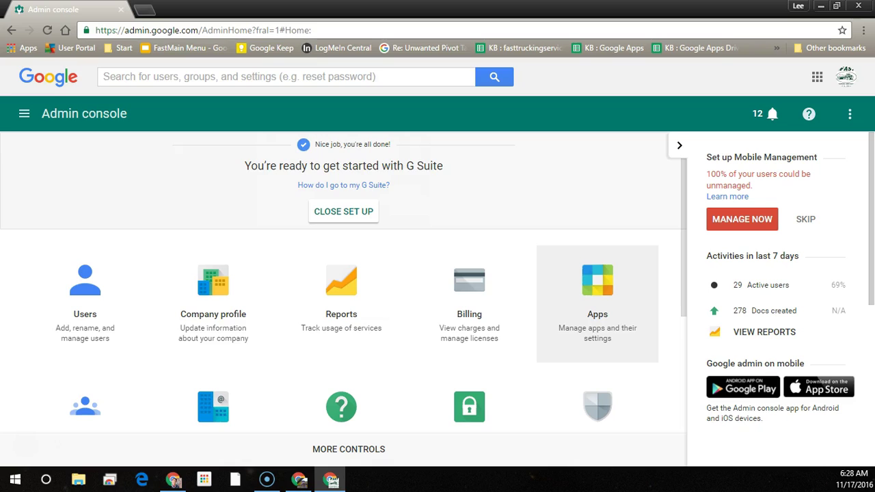
Go to Apps > Marketplace apps and open the 'Add services to your domain' catalogue
{"action": "left_click", "coordinate": [595, 280]}
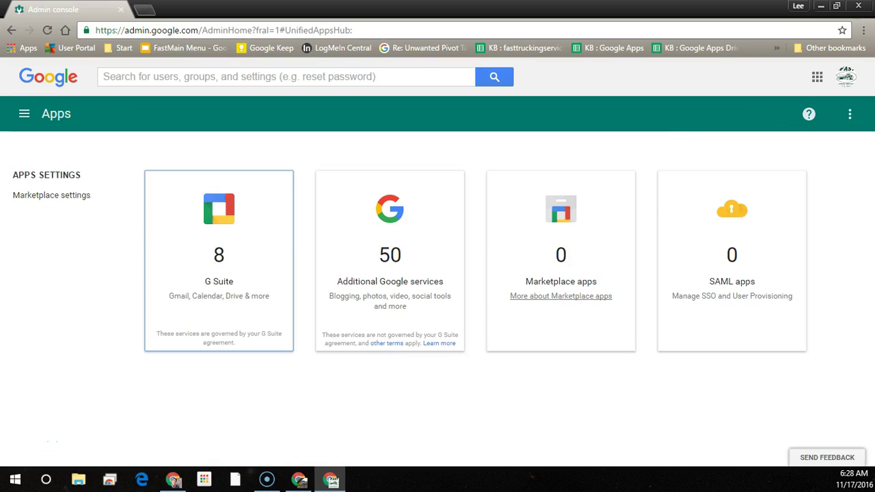
{"action": "left_click", "coordinate": [587, 279]}
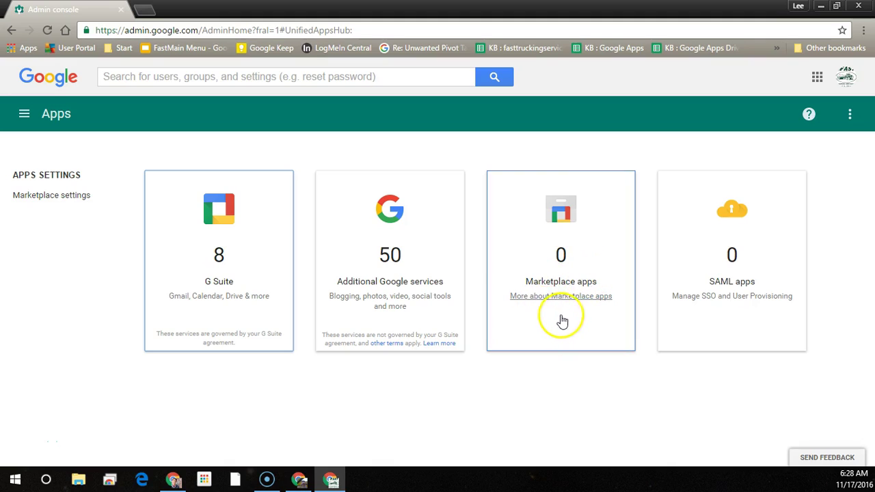
{"action": "left_click", "coordinate": [561, 319]}
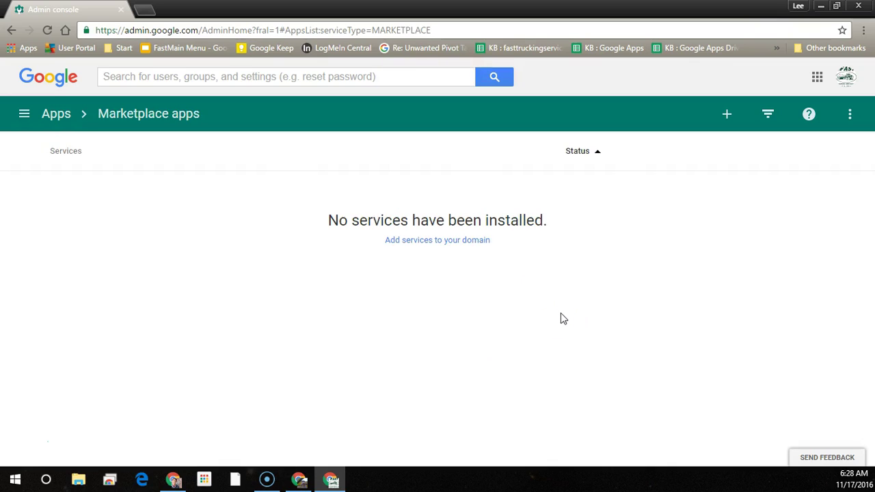
{"action": "left_click", "coordinate": [453, 245]}
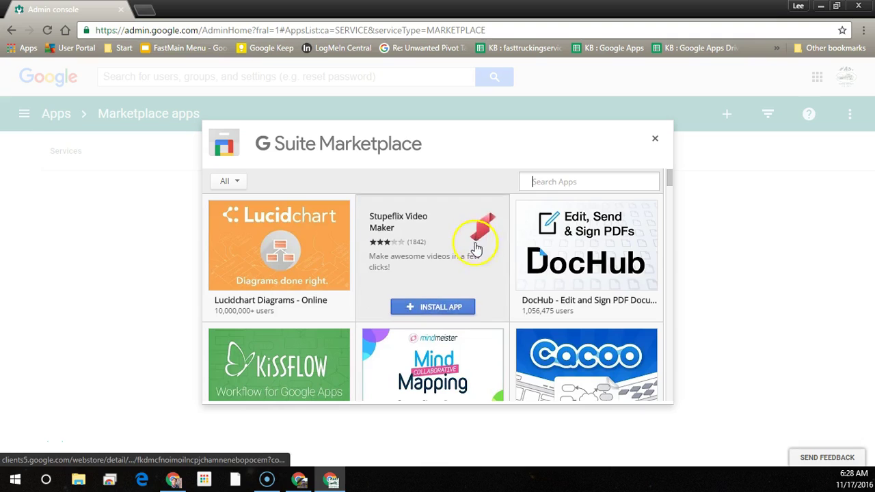
Search the Marketplace for 'g suite training' and start installing the G Suite Training app
{"action": "left_click", "coordinate": [581, 181]}
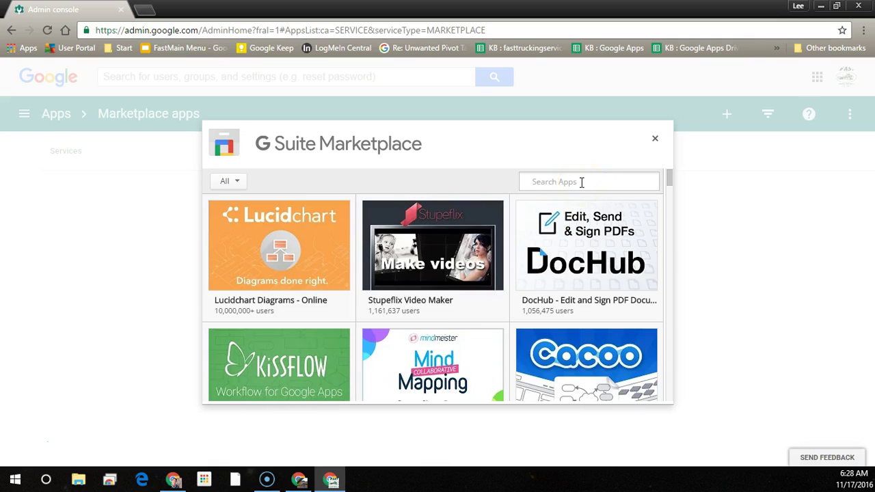
{"action": "type", "text": "g suite training"}
{"action": "key", "text": "Return"}
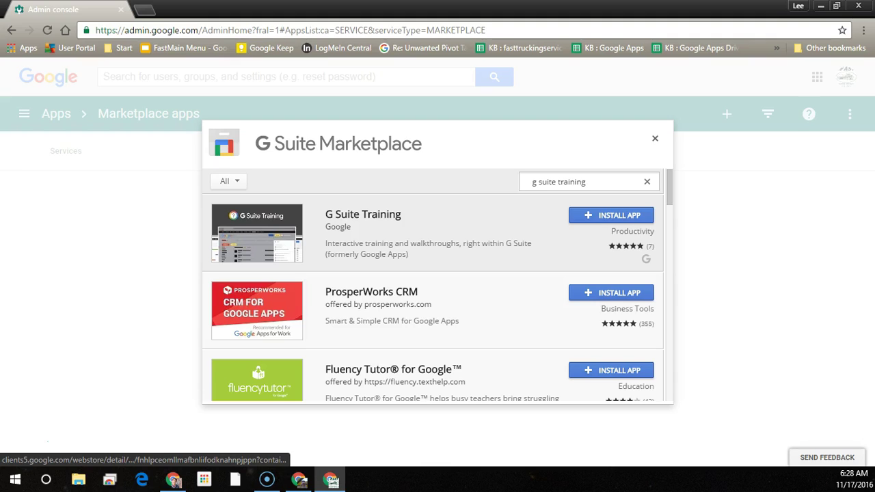
{"action": "left_click", "coordinate": [599, 219]}
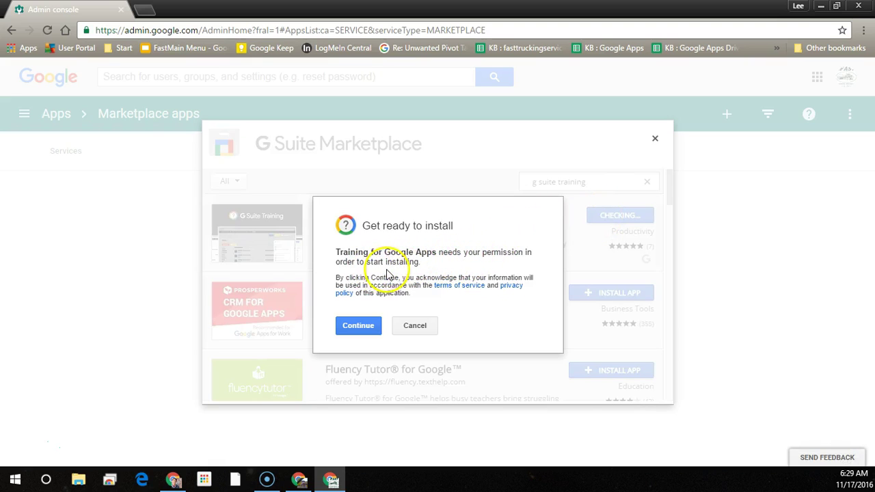
Review Training for Google Apps' requested permissions, agree to the terms of service, and accept domain-wide installation
{"action": "left_click", "coordinate": [369, 331]}
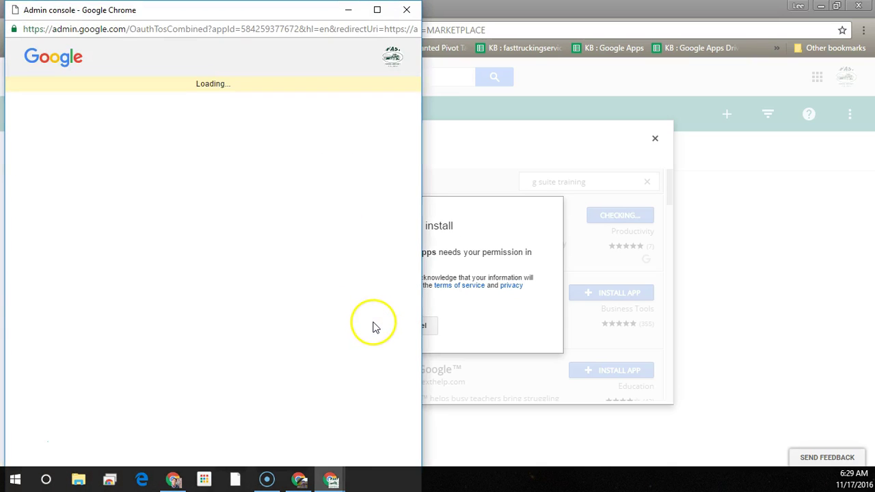
{"action": "left_click_drag", "start_coordinate": [324, 254], "coordinate": [322, 302]}
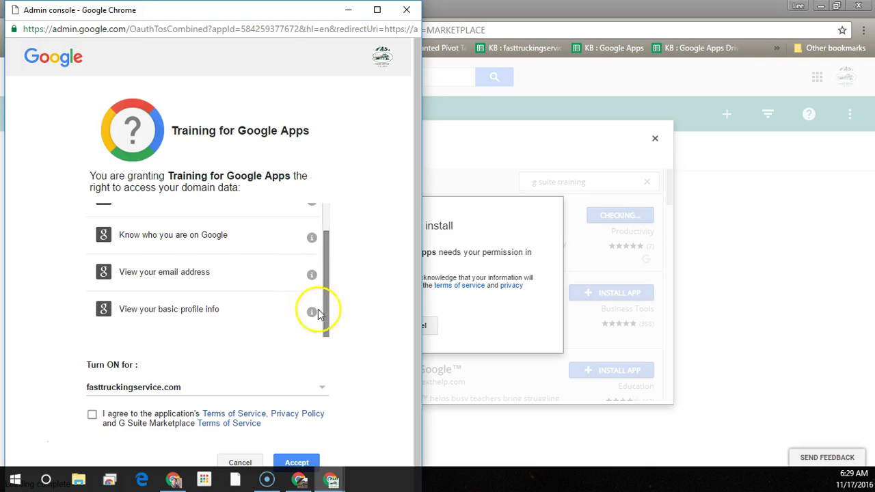
{"action": "left_click", "coordinate": [91, 416]}
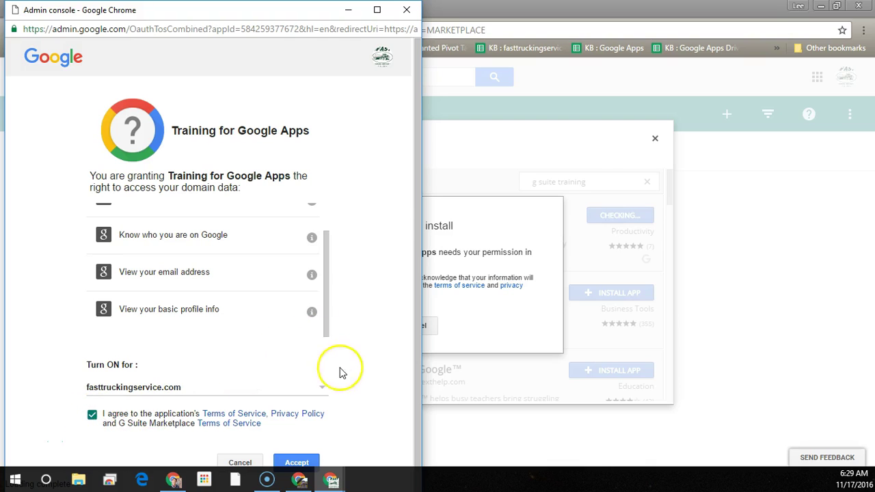
{"action": "mouse_move", "coordinate": [324, 16]}
{"action": "left_mouse_down"}
{"action": "mouse_move", "coordinate": [328, 9]}
{"action": "mouse_move", "coordinate": [329, 18]}
{"action": "left_mouse_up"}
{"action": "left_click", "coordinate": [301, 462]}
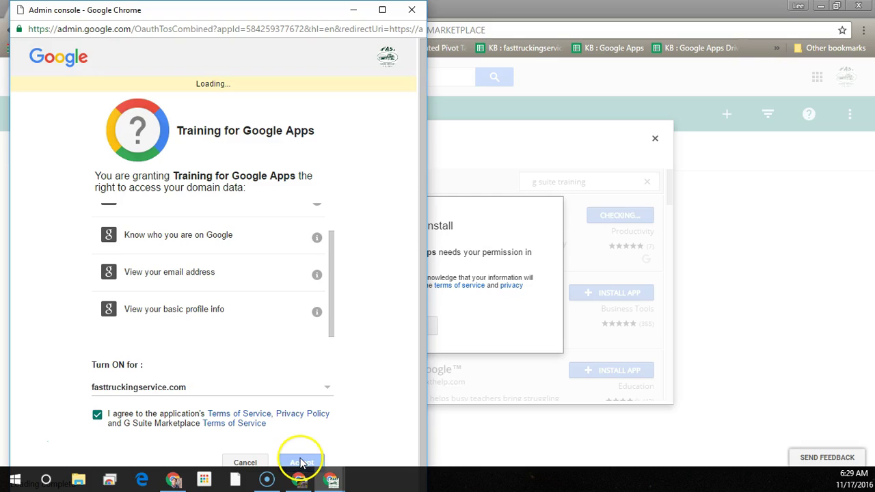
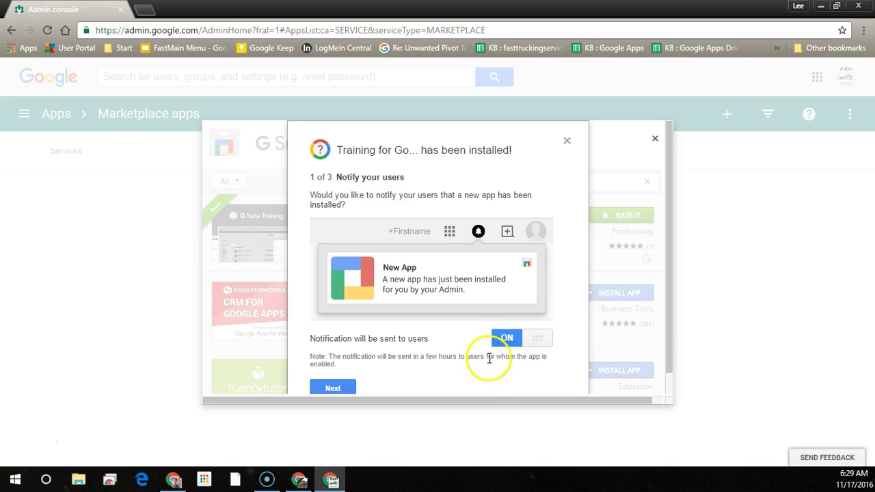
Finish the install dialog's remaining steps and launch the G Suite Training setup portal in a new tab
{"action": "scroll", "coordinate": [469, 361], "scroll_direction": "down", "scroll_amount": 1}
{"action": "left_click", "coordinate": [335, 367]}
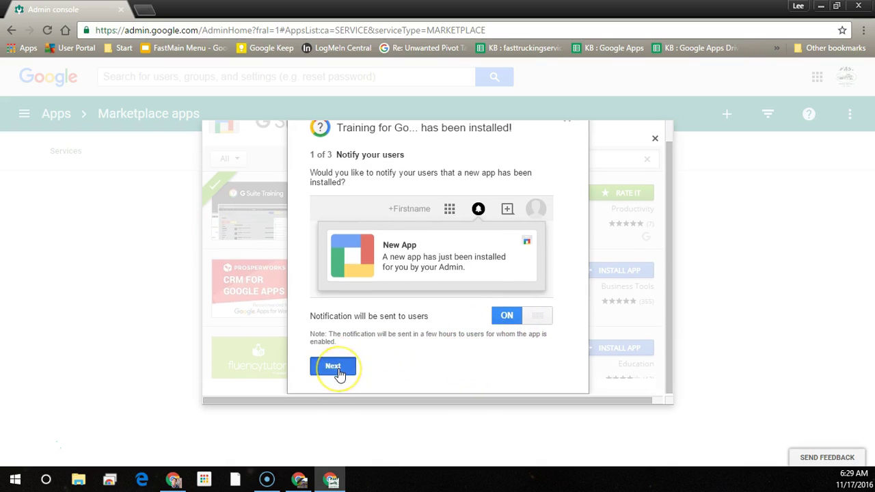
{"action": "left_click", "coordinate": [388, 369]}
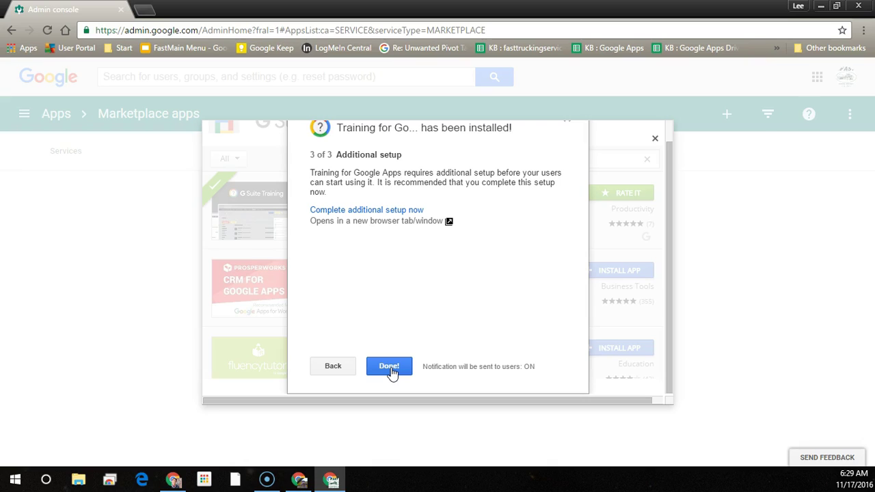
{"action": "left_click", "coordinate": [410, 224]}
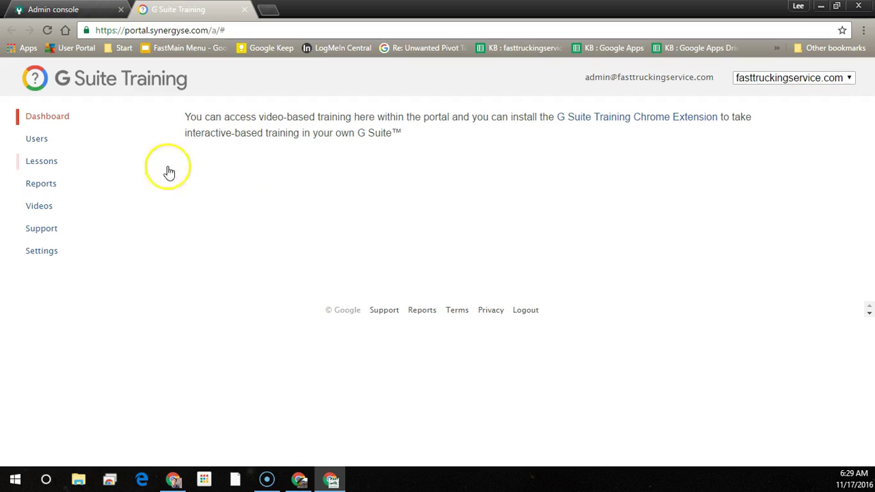
Review the portal's Users, Lessons and Reports pages
{"action": "left_click", "coordinate": [51, 141]}
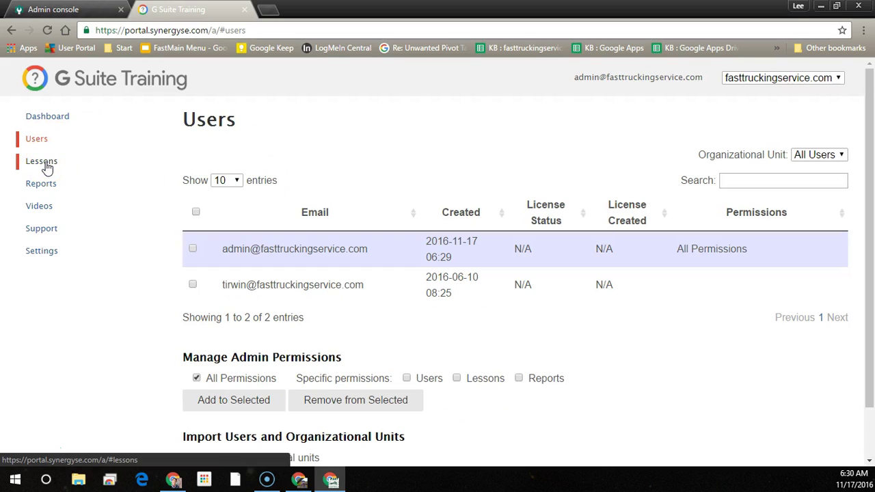
{"action": "left_click", "coordinate": [47, 166]}
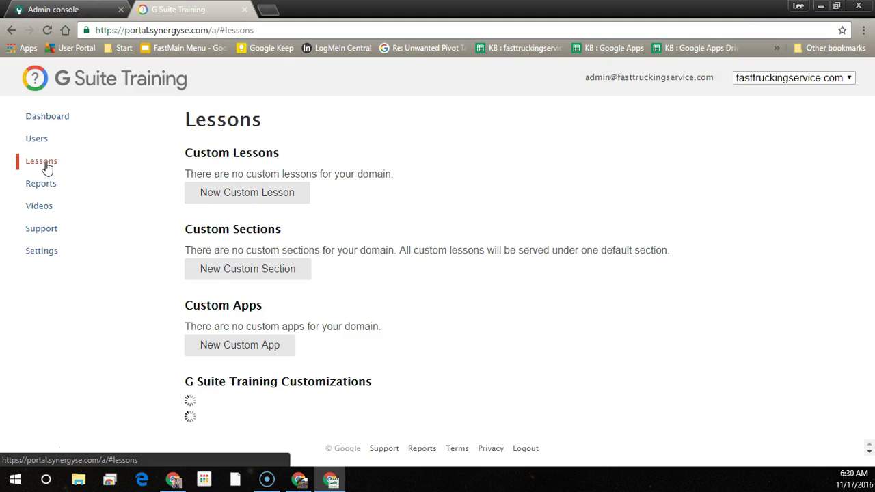
{"action": "left_click", "coordinate": [43, 193]}
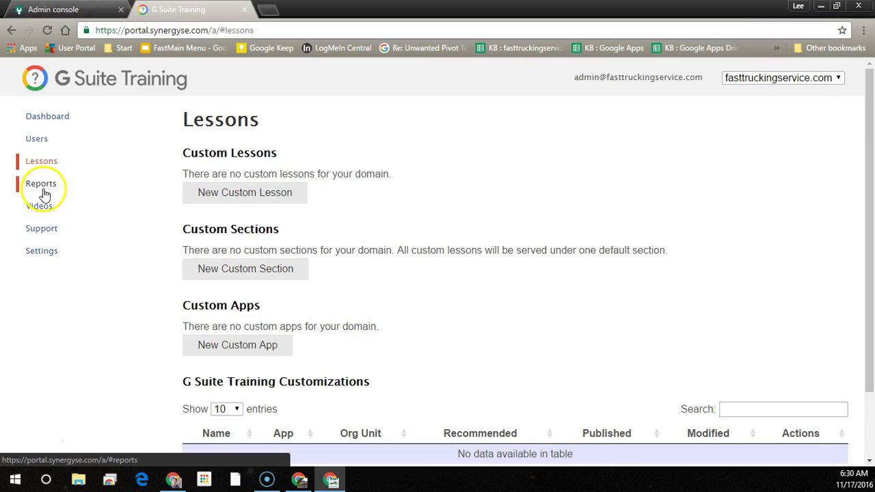
{"action": "scroll", "coordinate": [149, 225], "scroll_direction": "down", "scroll_amount": 2}
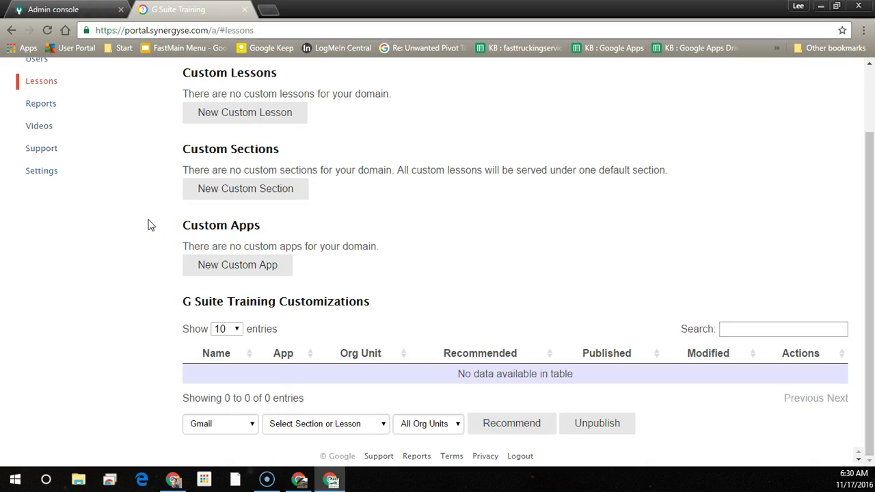
{"action": "scroll", "coordinate": [149, 225], "scroll_direction": "up", "scroll_amount": 2}
{"action": "left_click", "coordinate": [45, 184]}
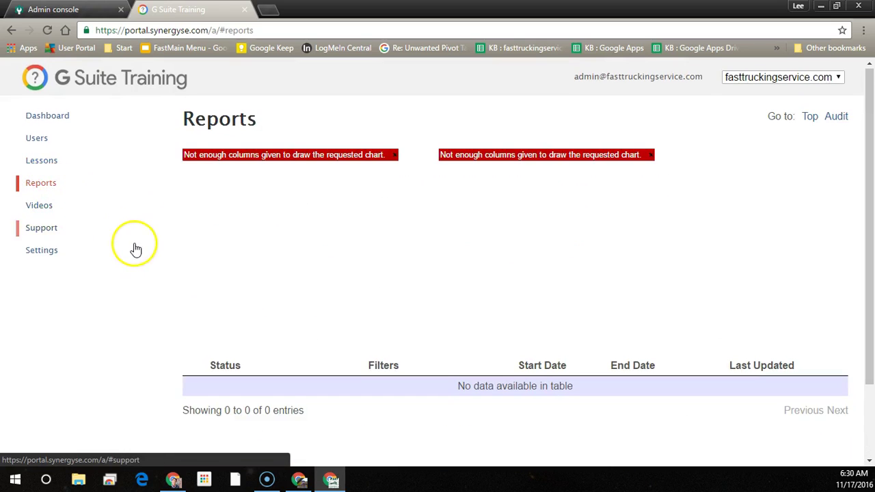
{"action": "scroll", "coordinate": [130, 248], "scroll_direction": "down", "scroll_amount": 2}
{"action": "scroll", "coordinate": [136, 248], "scroll_direction": "up", "scroll_amount": 2}
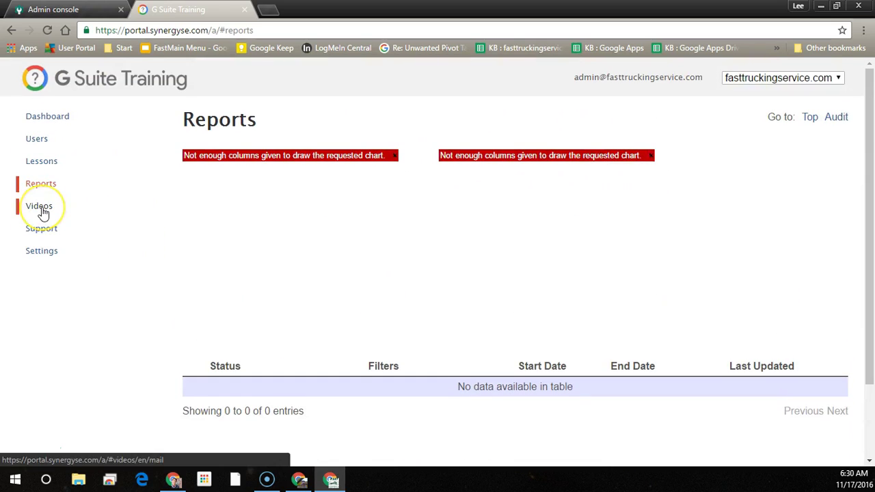
Review the training Videos page and the domain, content, support and user Settings page
{"action": "left_click", "coordinate": [41, 208]}
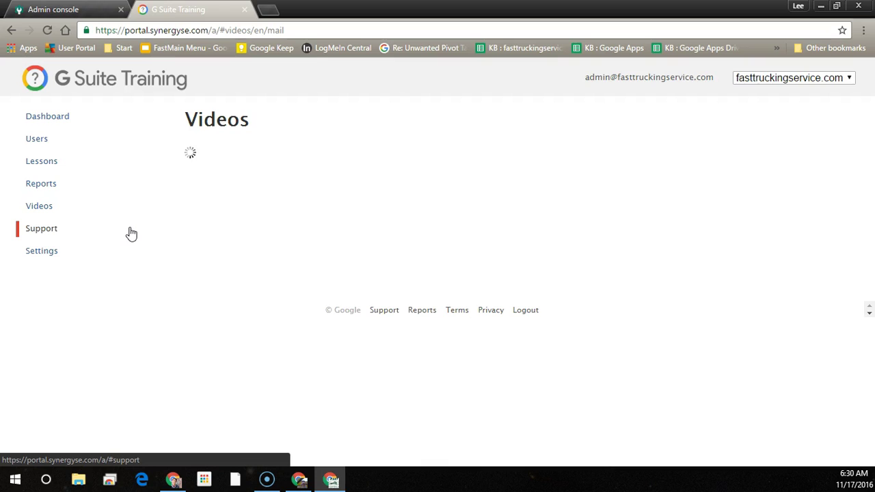
{"action": "scroll", "coordinate": [131, 233], "scroll_direction": "down", "scroll_amount": 1}
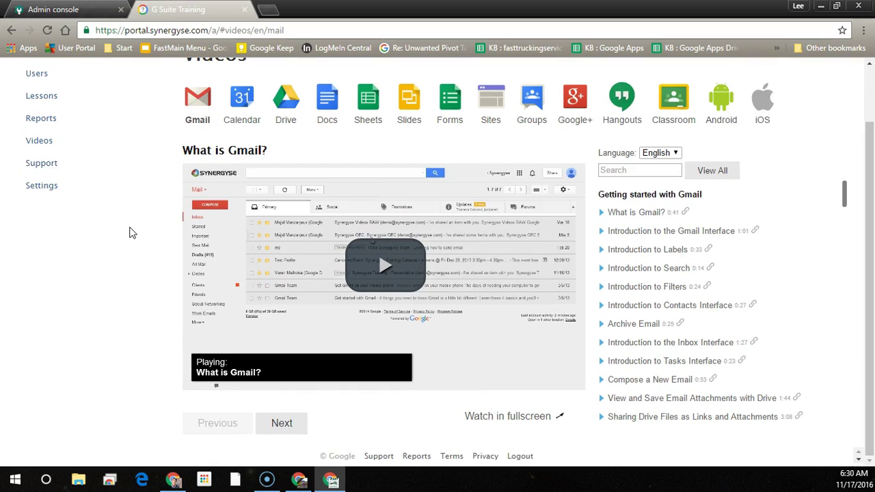
{"action": "scroll", "coordinate": [129, 234], "scroll_direction": "up", "scroll_amount": 1}
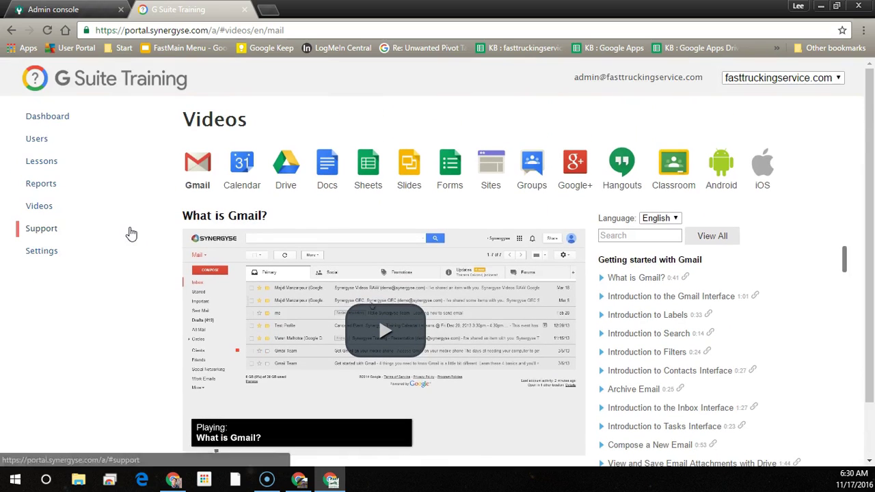
{"action": "left_click", "coordinate": [49, 254]}
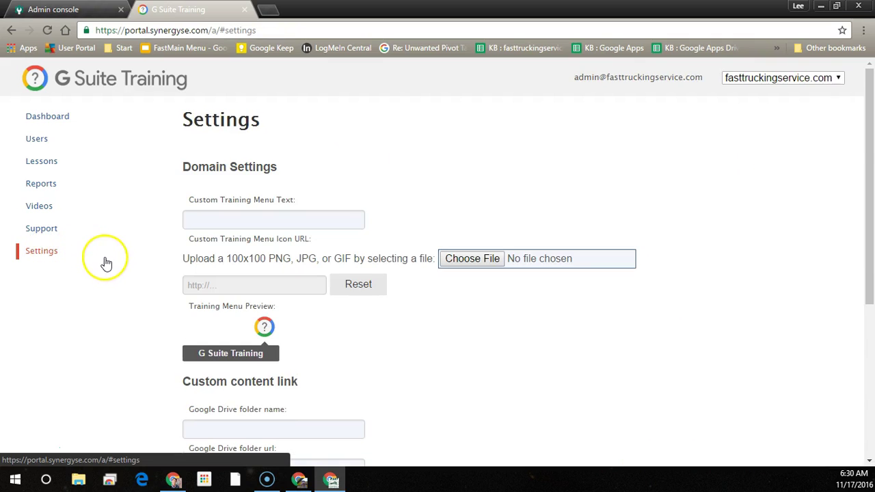
{"action": "scroll", "coordinate": [105, 263], "scroll_direction": "down", "scroll_amount": 4}
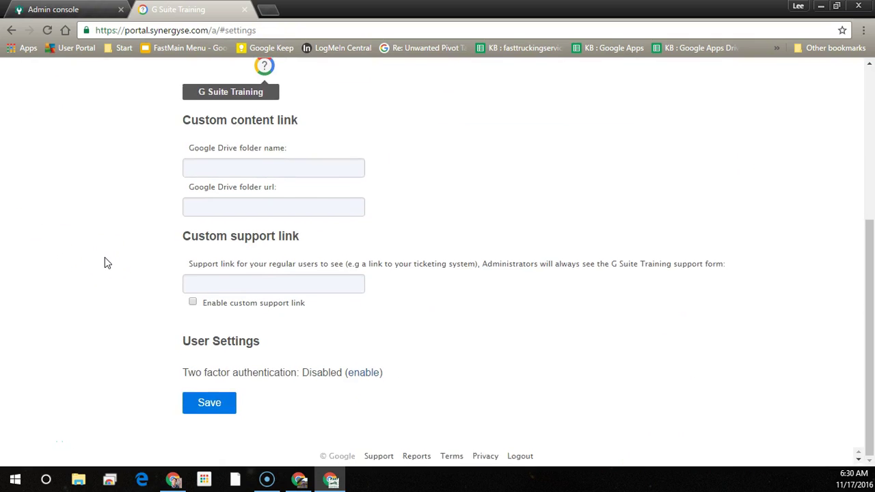
{"action": "scroll", "coordinate": [105, 262], "scroll_direction": "up", "scroll_amount": 4}
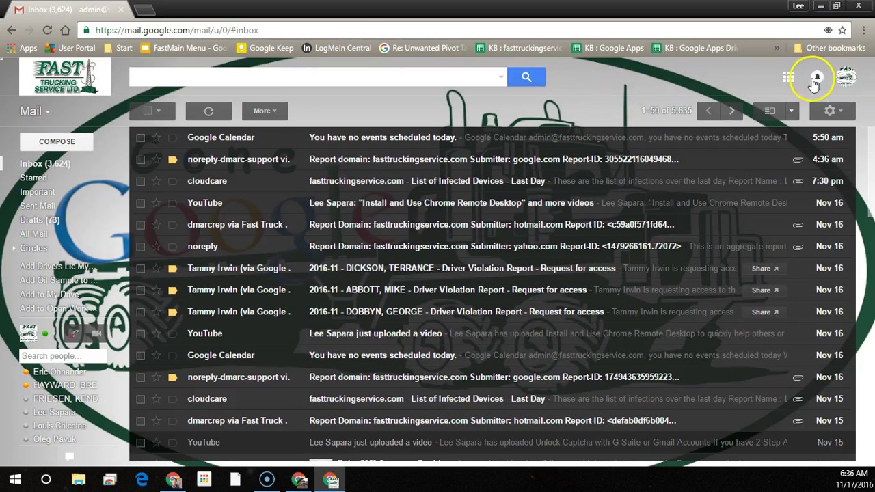
Launch Training for Google Apps from Gmail's app launcher, starting the 'What is Gmail?' video
{"action": "left_click", "coordinate": [789, 79]}
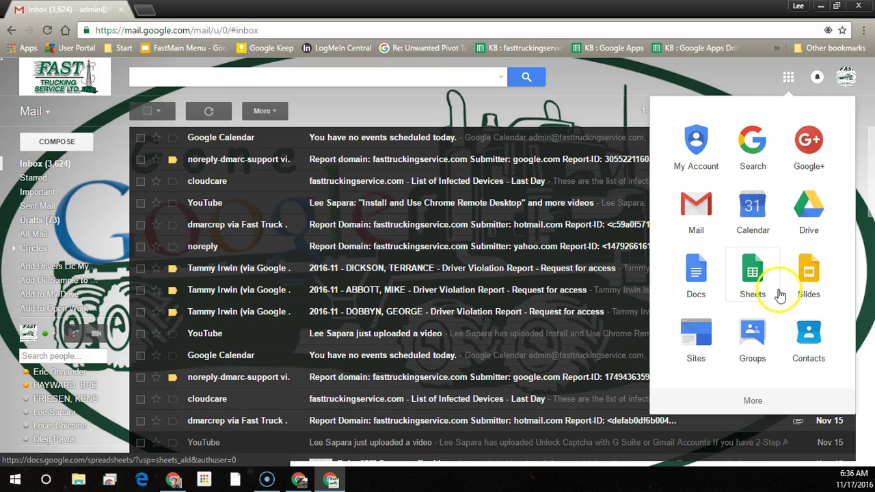
{"action": "left_click", "coordinate": [755, 398]}
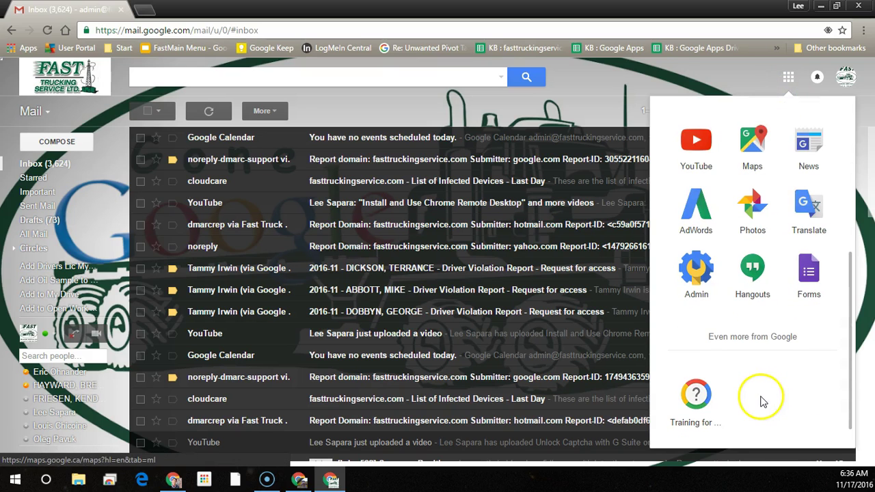
{"action": "left_click", "coordinate": [696, 407]}
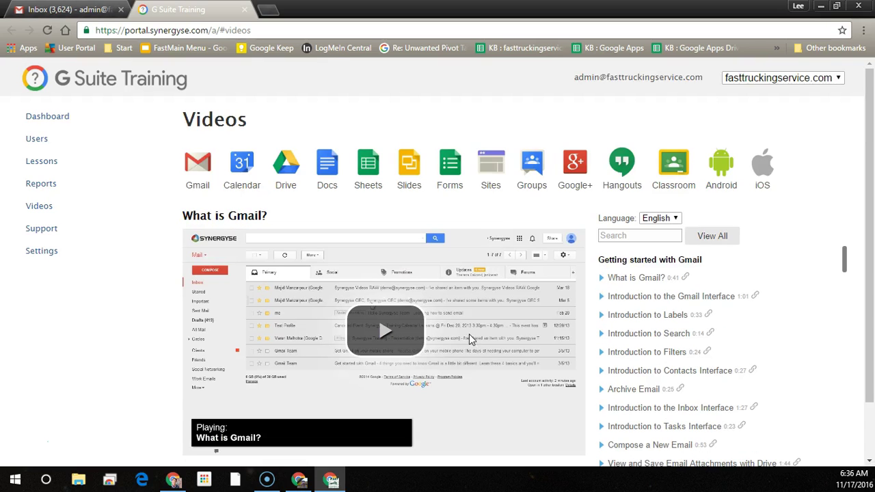
Skip ahead to the paused Introduction to Labels lesson, then load the Forms video library
{"action": "scroll", "coordinate": [470, 340], "scroll_direction": "down", "scroll_amount": 2}
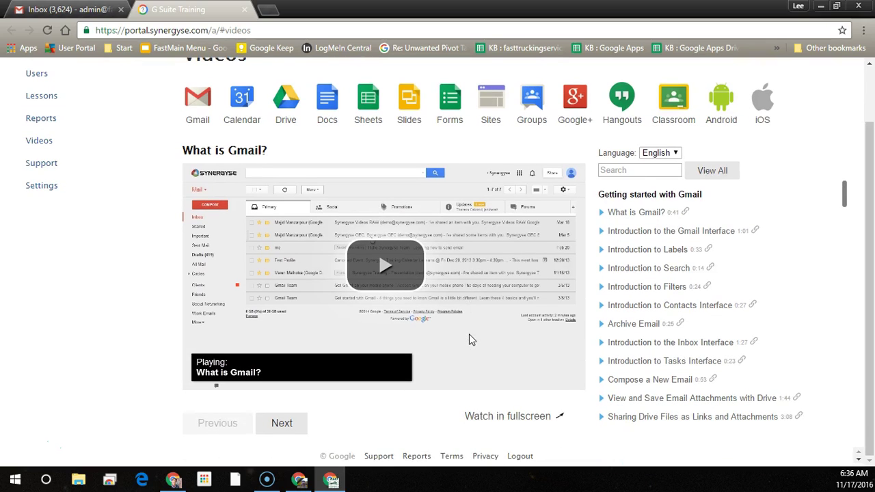
{"action": "left_click", "coordinate": [290, 423]}
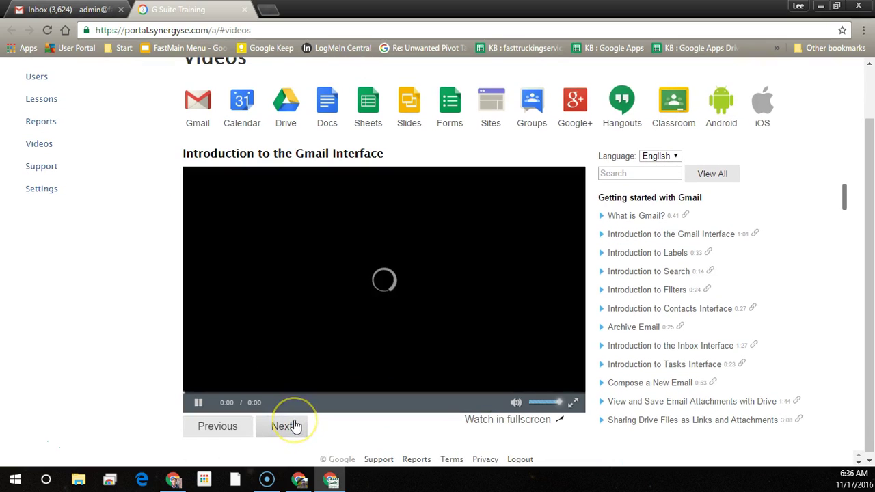
{"action": "left_click", "coordinate": [293, 427]}
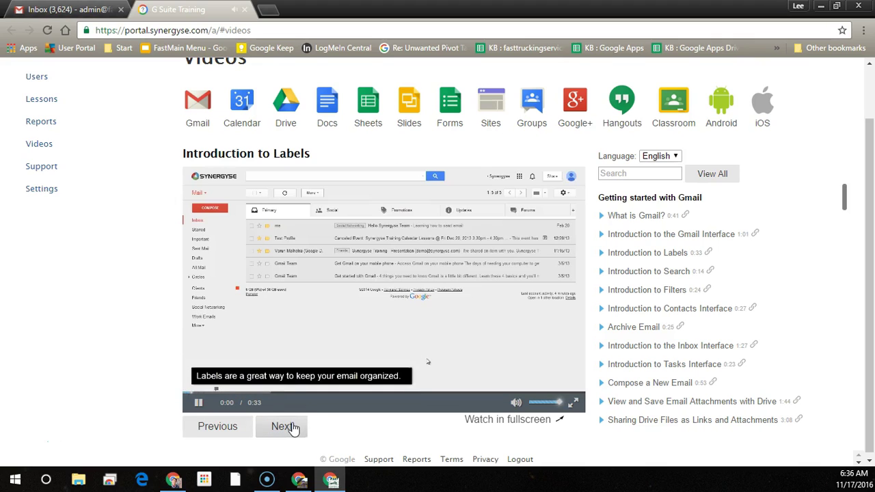
{"action": "left_click", "coordinate": [197, 403]}
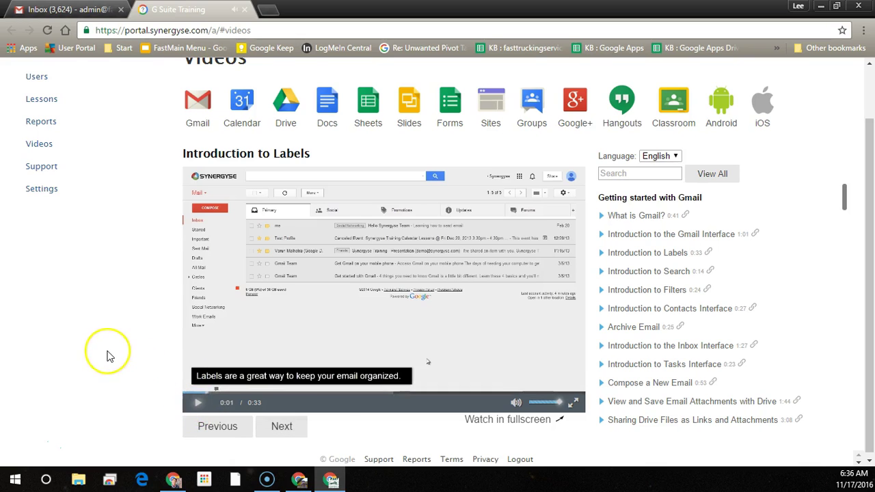
{"action": "scroll", "coordinate": [108, 355], "scroll_direction": "up", "scroll_amount": 1}
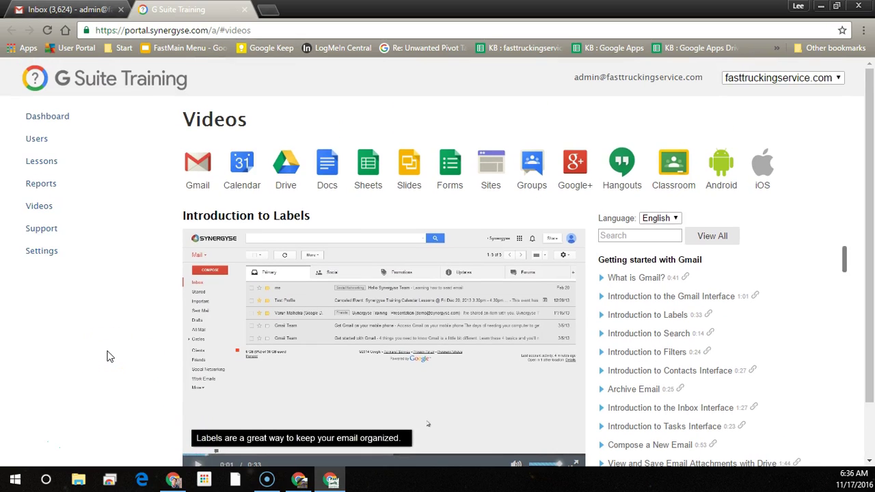
{"action": "left_click", "coordinate": [448, 170]}
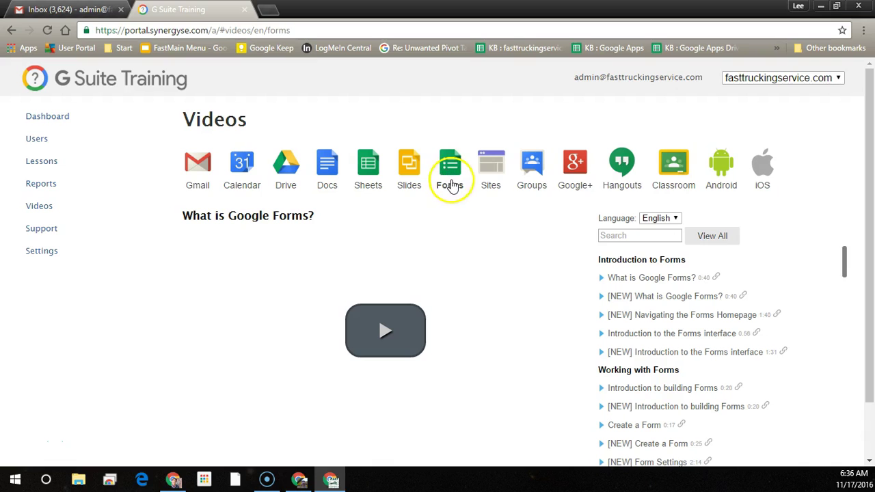
Scroll the Forms lesson list down to the date, time, section, image and video question lessons
{"action": "left_click_drag", "start_coordinate": [865, 225], "coordinate": [869, 292]}
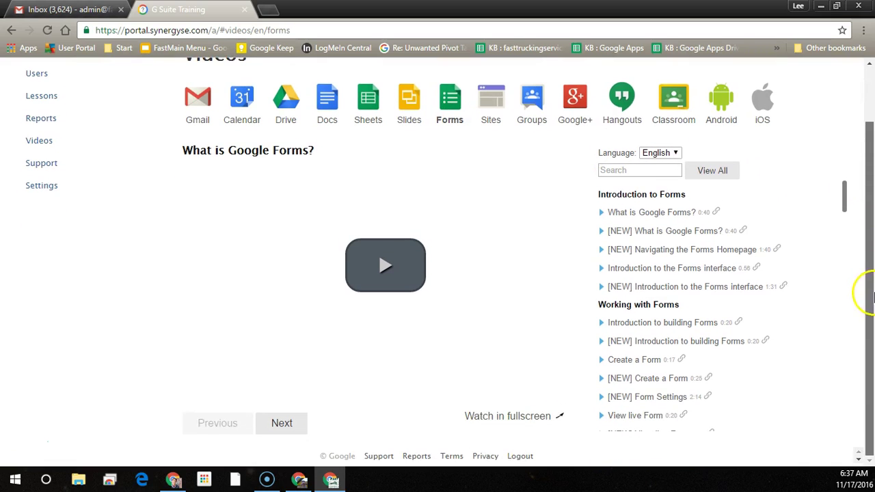
{"action": "left_click_drag", "start_coordinate": [845, 195], "coordinate": [856, 298]}
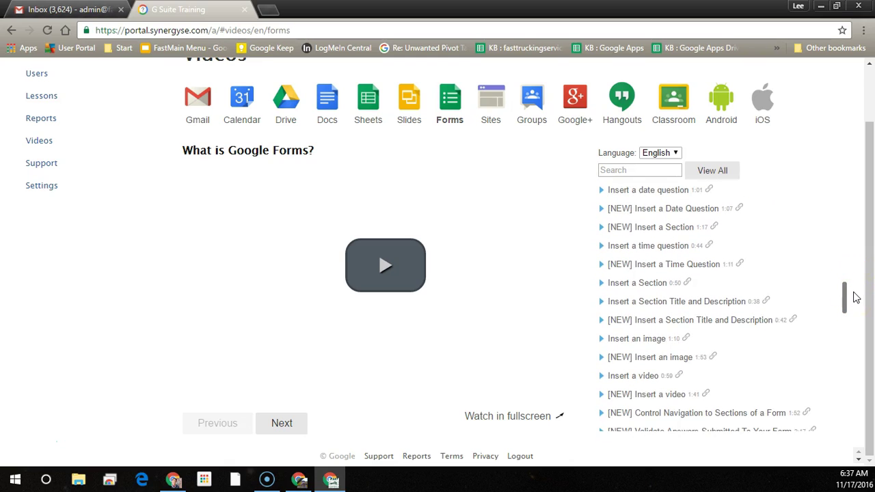